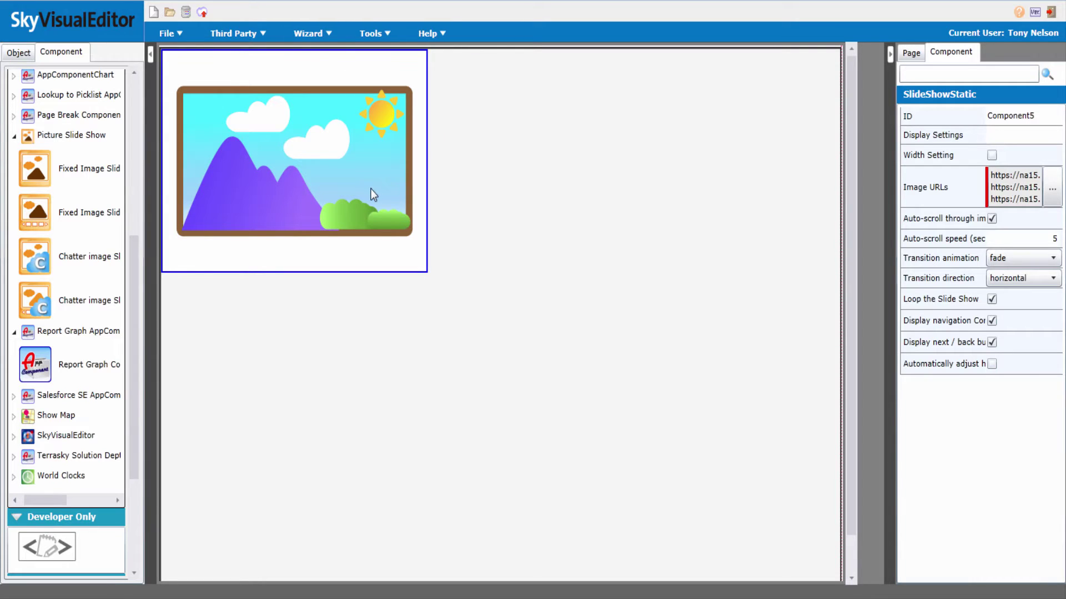
Show the SlideShowStatic component's full Image URLs list of three banner resources.
click(1052, 188)
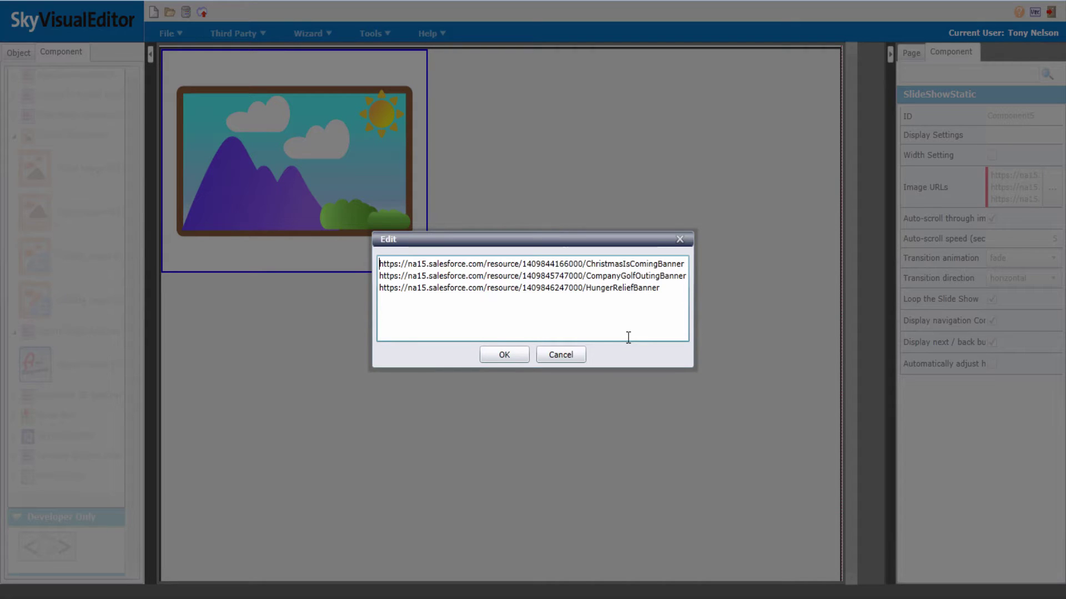
Cancel the Image URLs Edit dialog, keeping the three banner URLs unchanged.
click(562, 354)
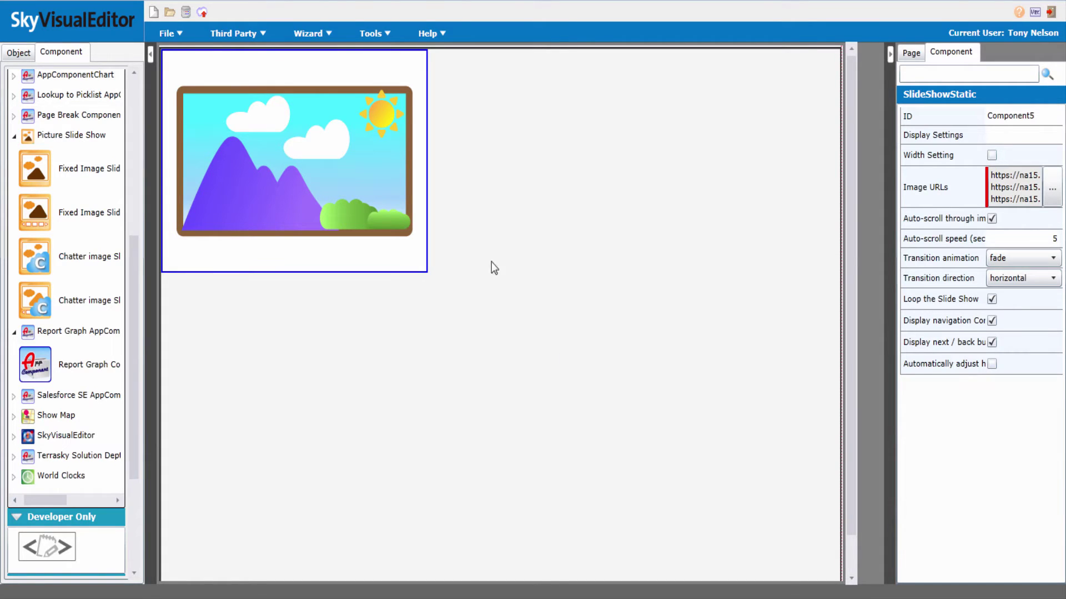
Deploy DemoPage and its Apex class to Salesforce from the File menu, confirming the deployment.
click(173, 32)
click(183, 131)
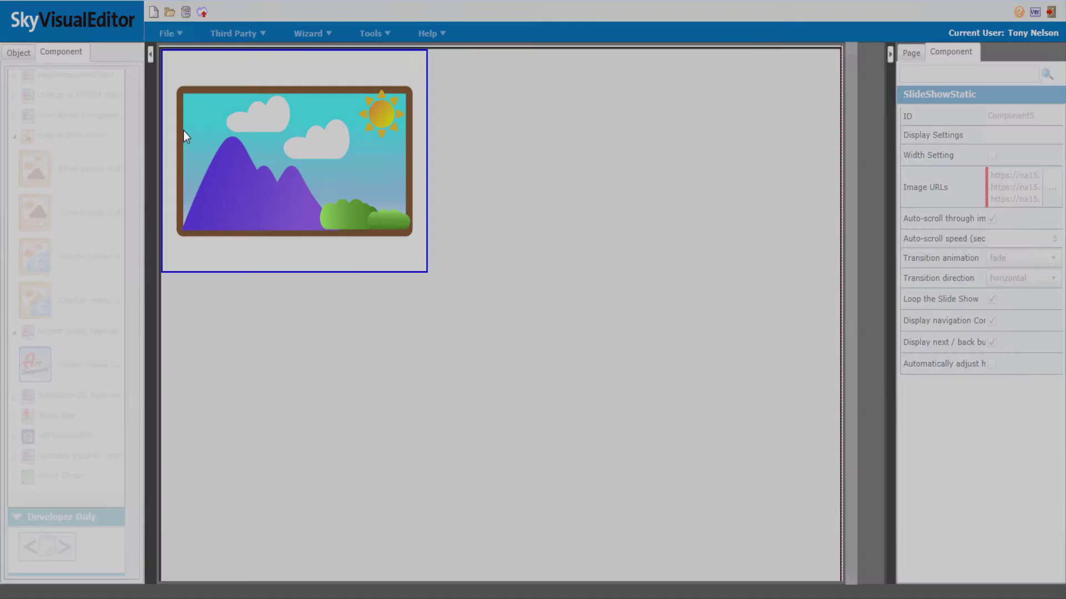
click(487, 404)
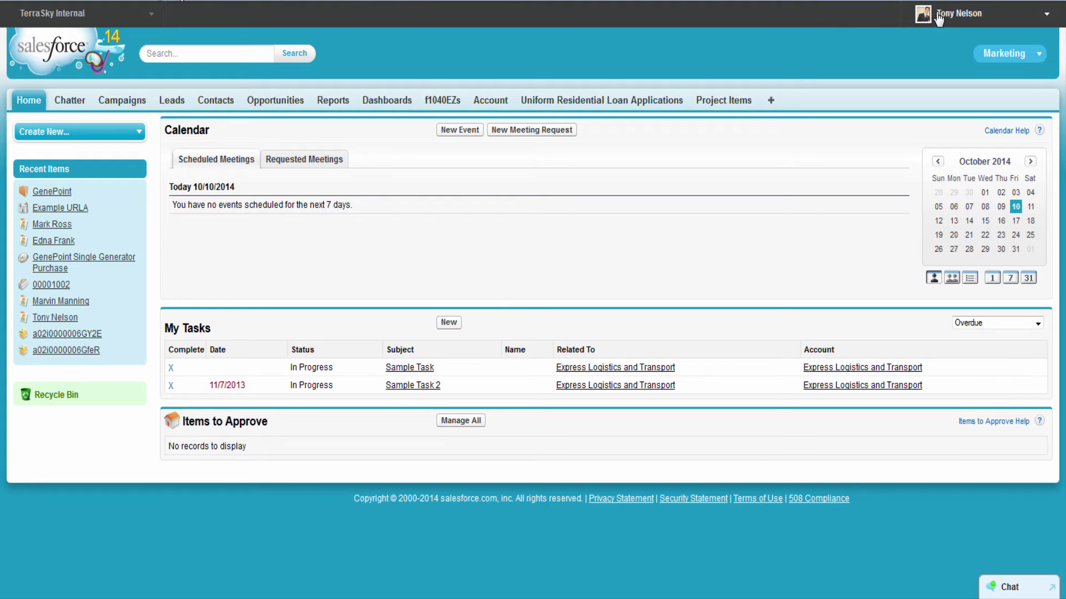
Go to Setup > Customize > Home > Home Page Components.
click(943, 13)
click(926, 65)
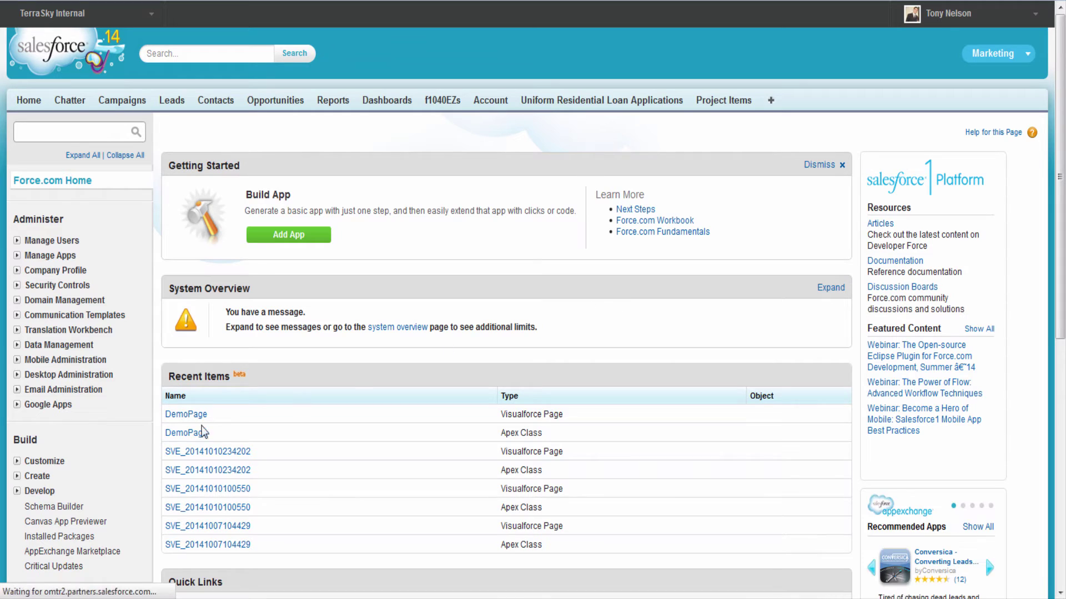
click(17, 461)
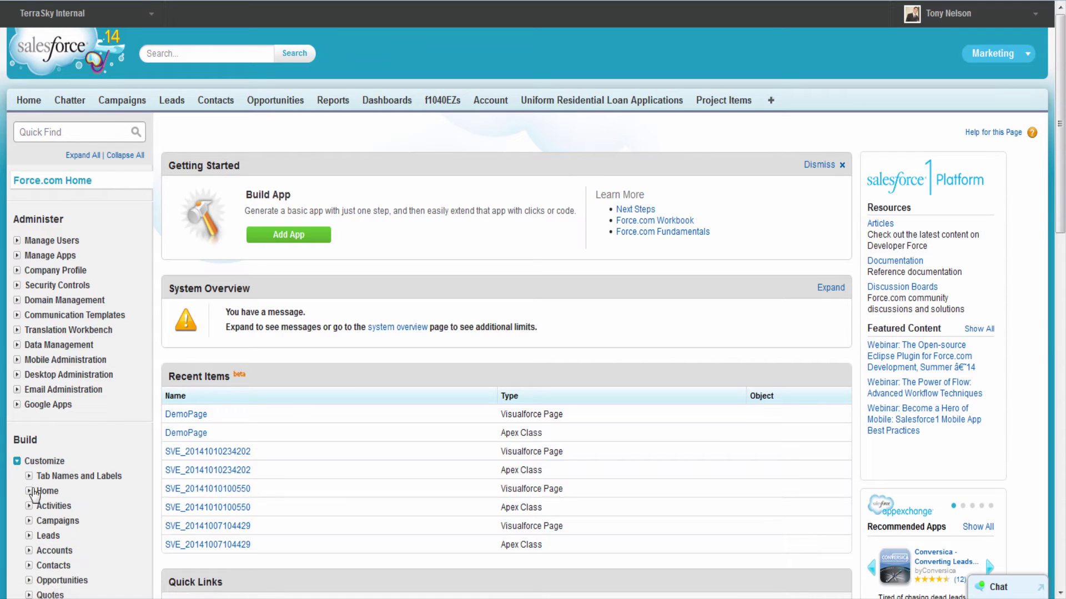
click(29, 491)
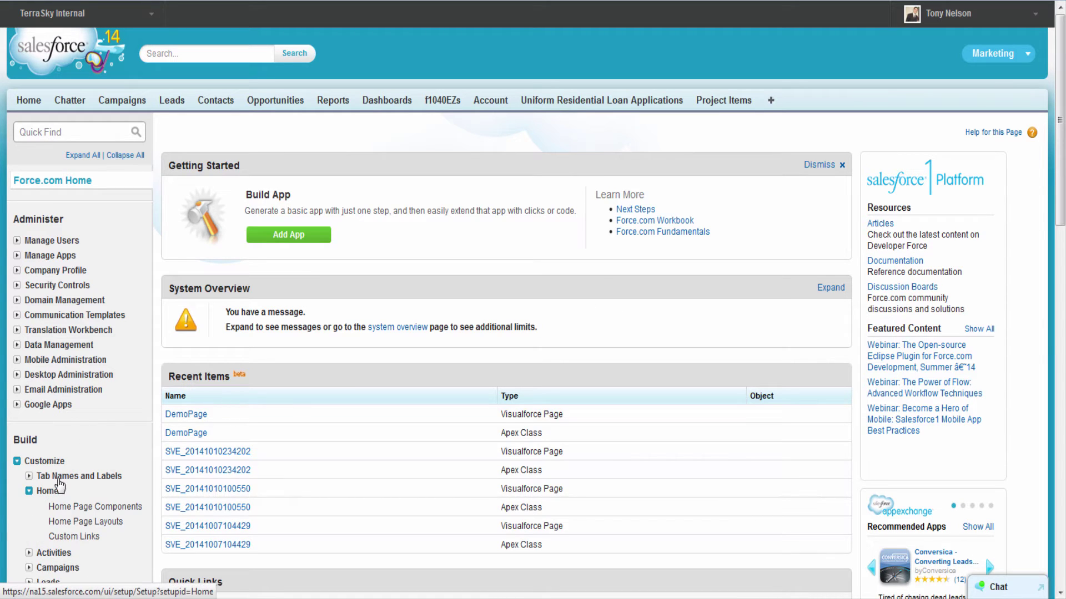
click(78, 513)
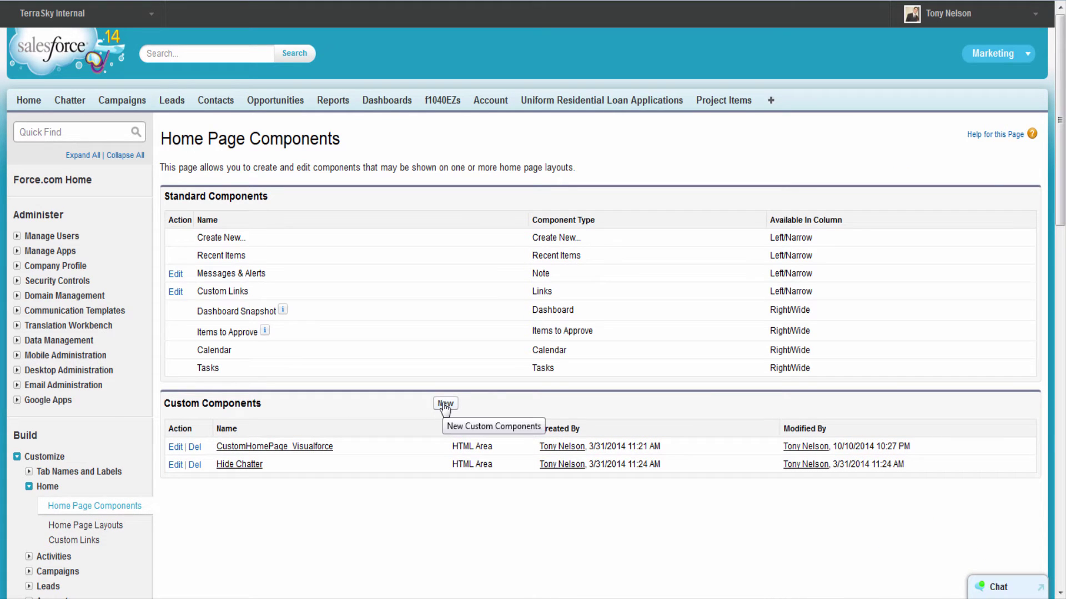
Create a new custom component named DemoPageComponent of type Visualforce Area, advancing to step 2.
click(445, 404)
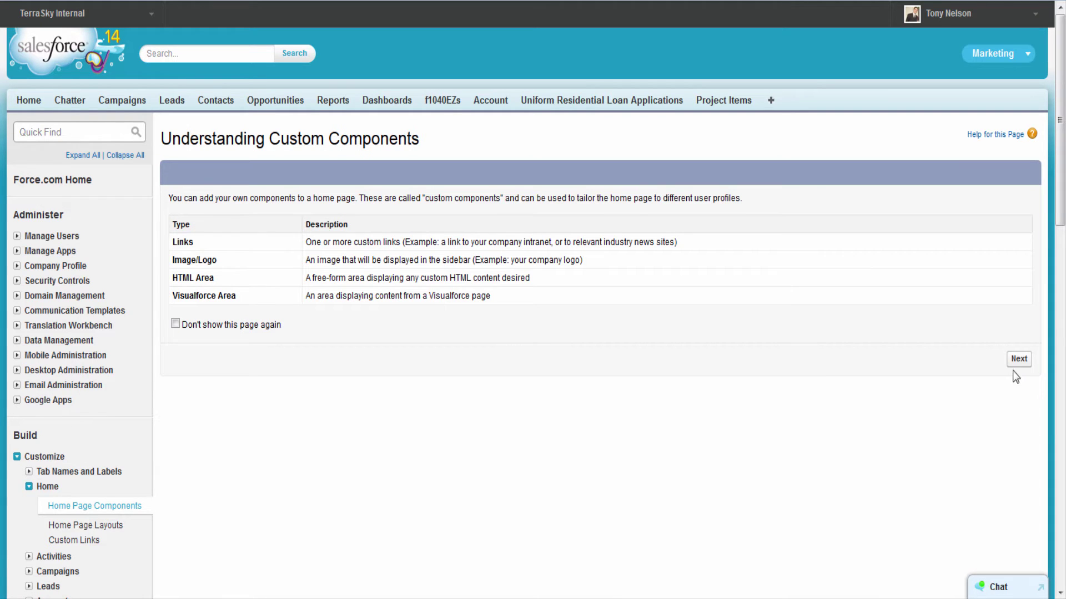
click(1018, 359)
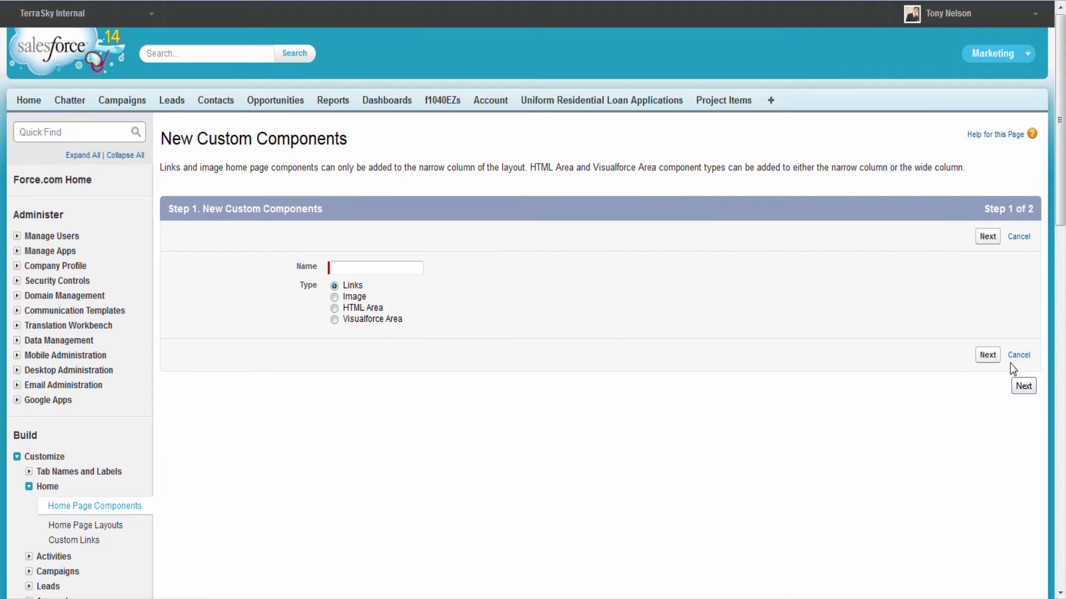
click(419, 268)
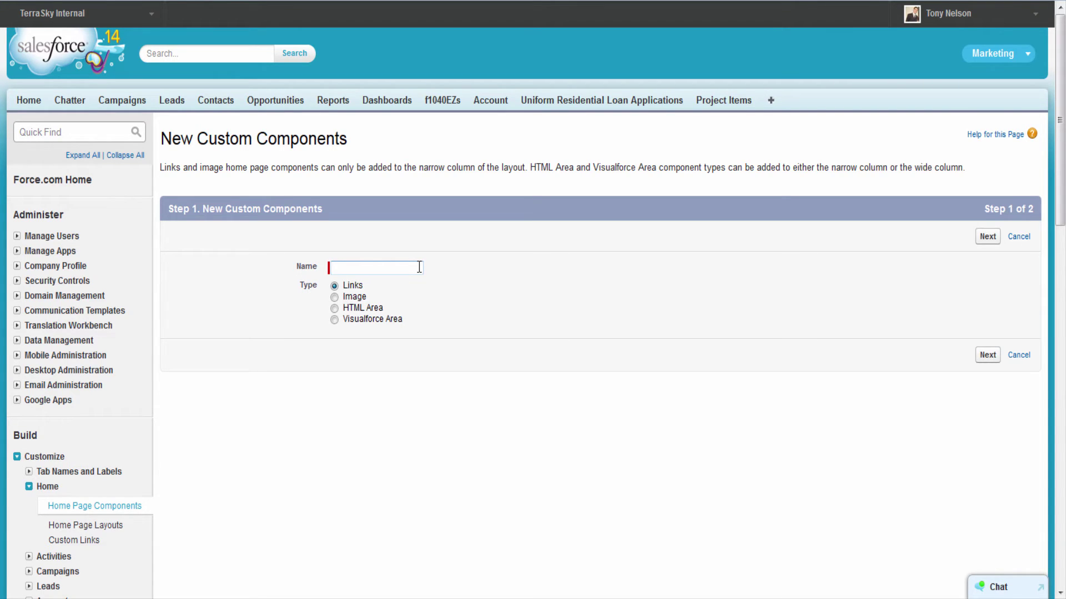
text(DemoPageComponent)
click(366, 319)
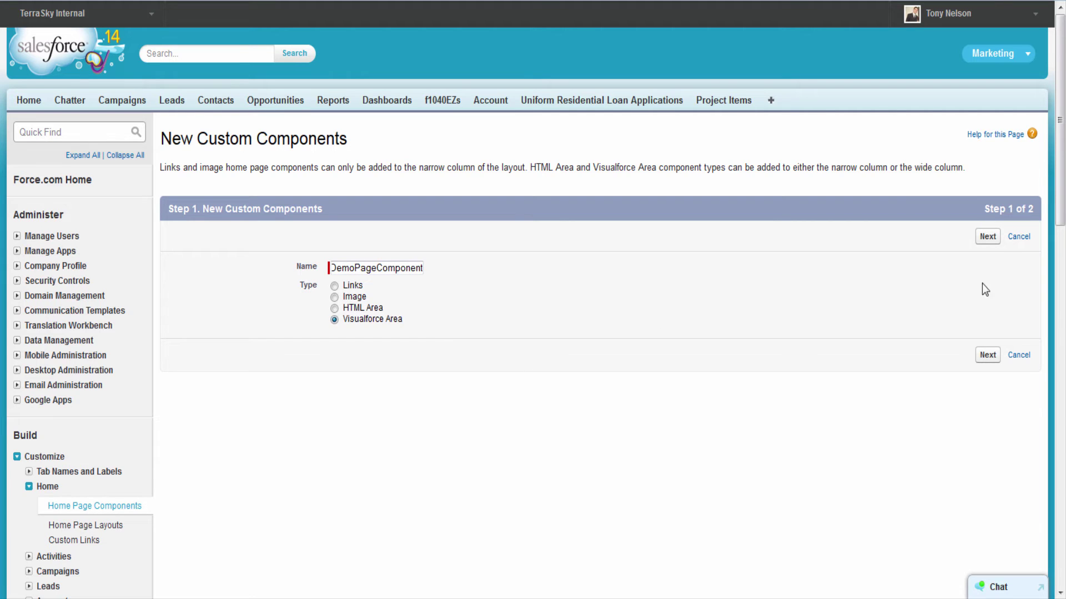
click(988, 238)
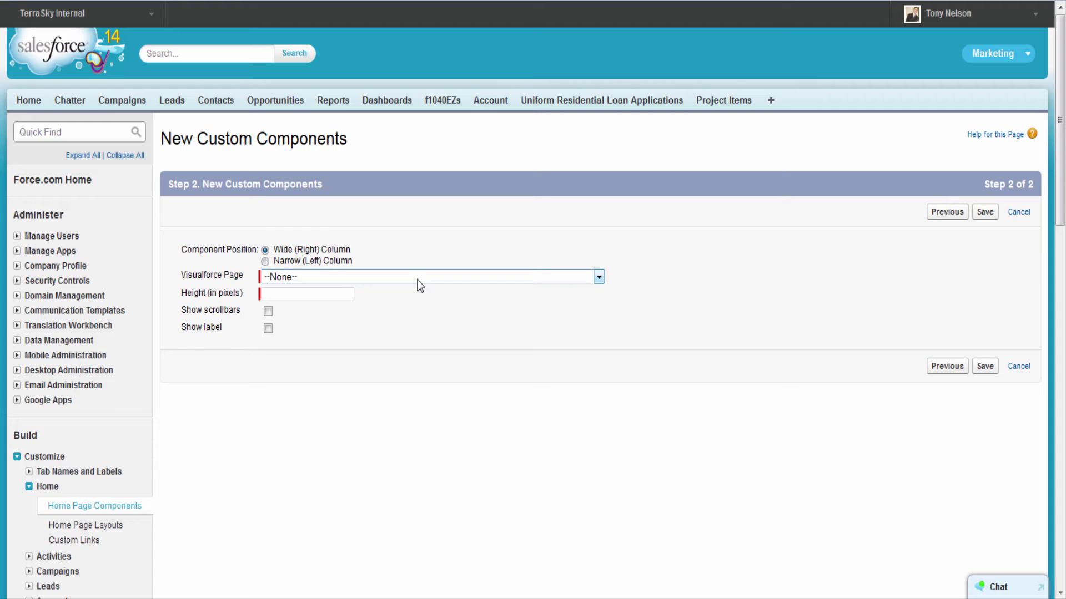
Set DemoPageComponent to show the DemoPage Visualforce page at 300 pixels height and save.
click(420, 286)
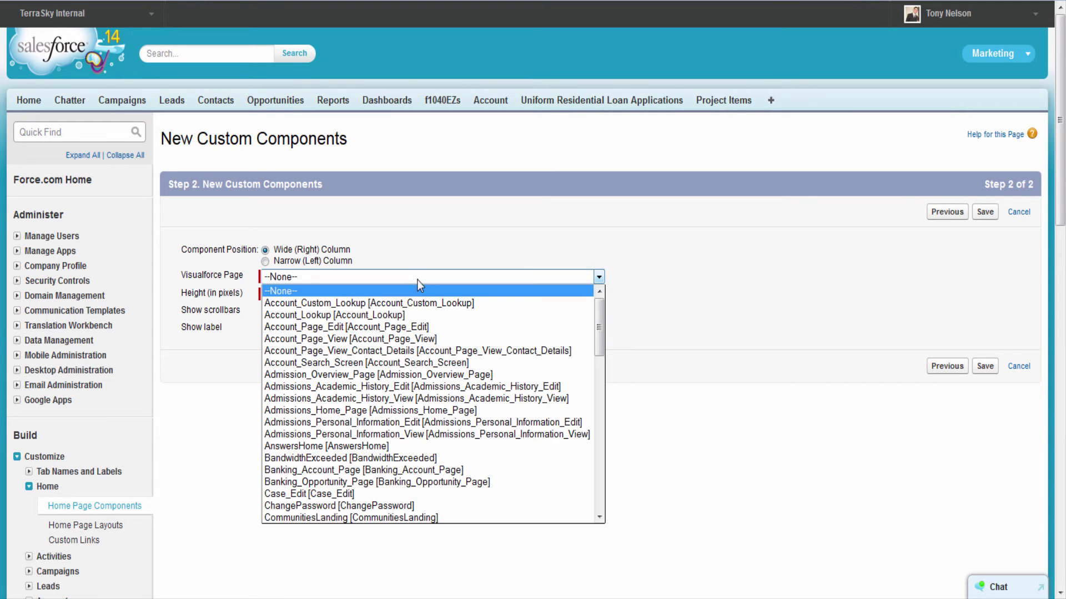
scroll(387, 375, down, 1)
scroll(384, 373, down, 5)
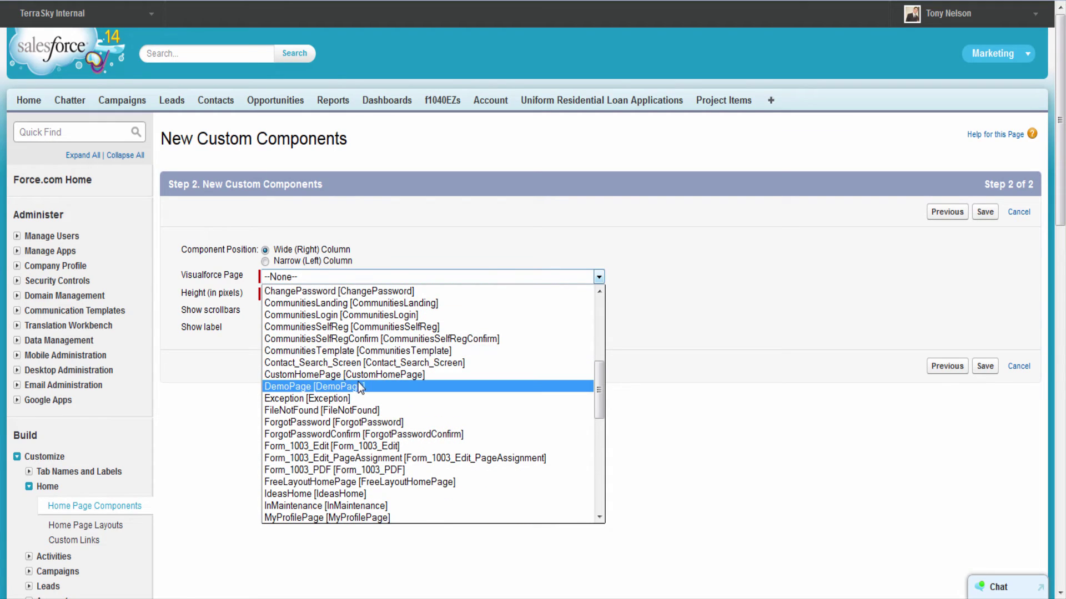
click(356, 389)
click(310, 297)
text(300)
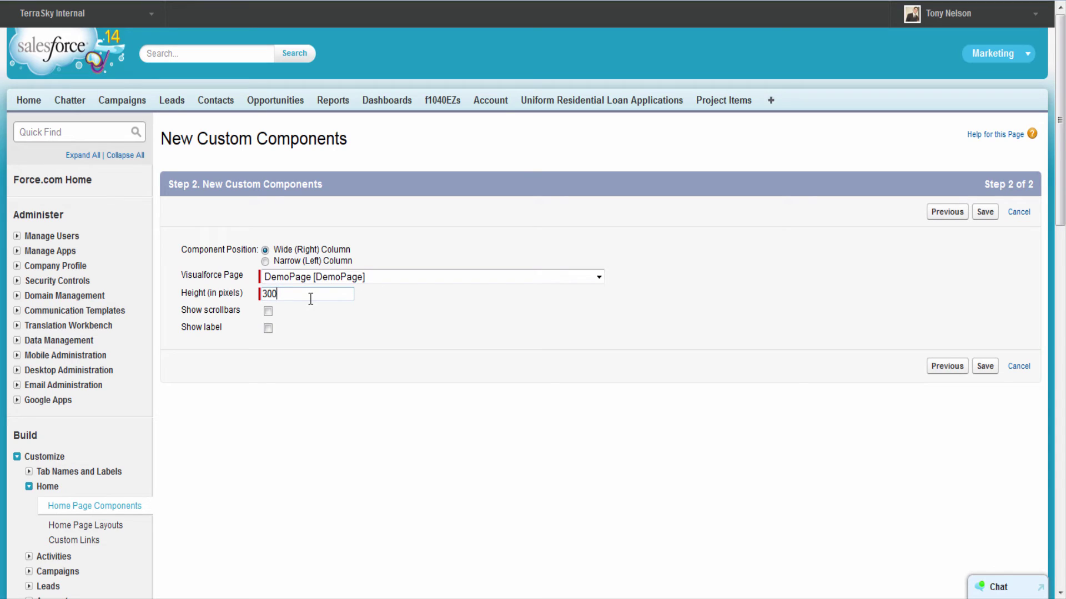
click(750, 422)
click(984, 368)
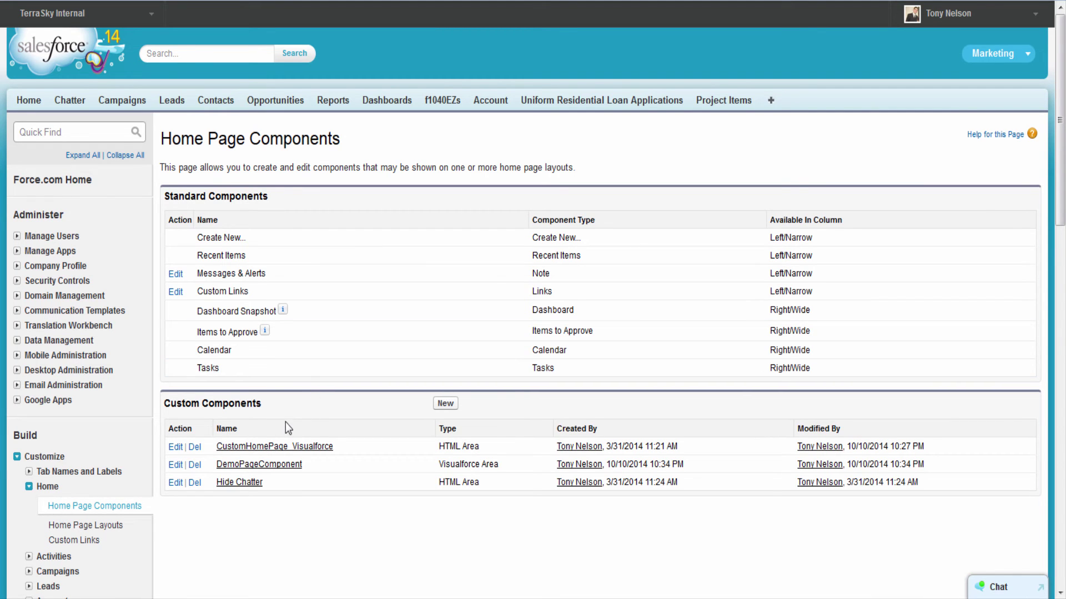
Open the DE Default layout from Home Page Layouts in edit mode.
click(117, 527)
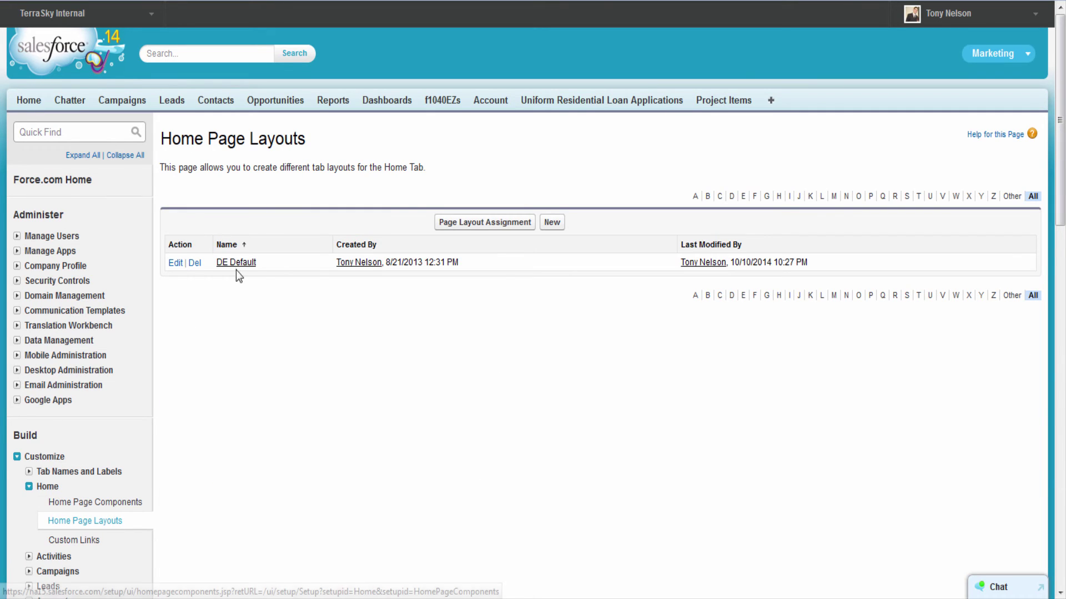
click(239, 269)
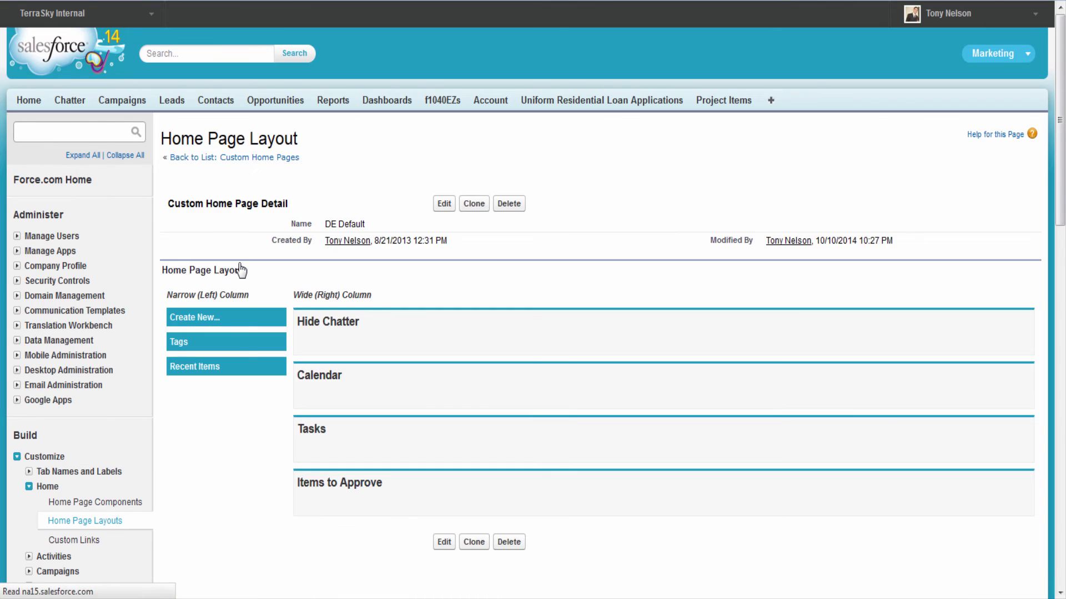
click(444, 204)
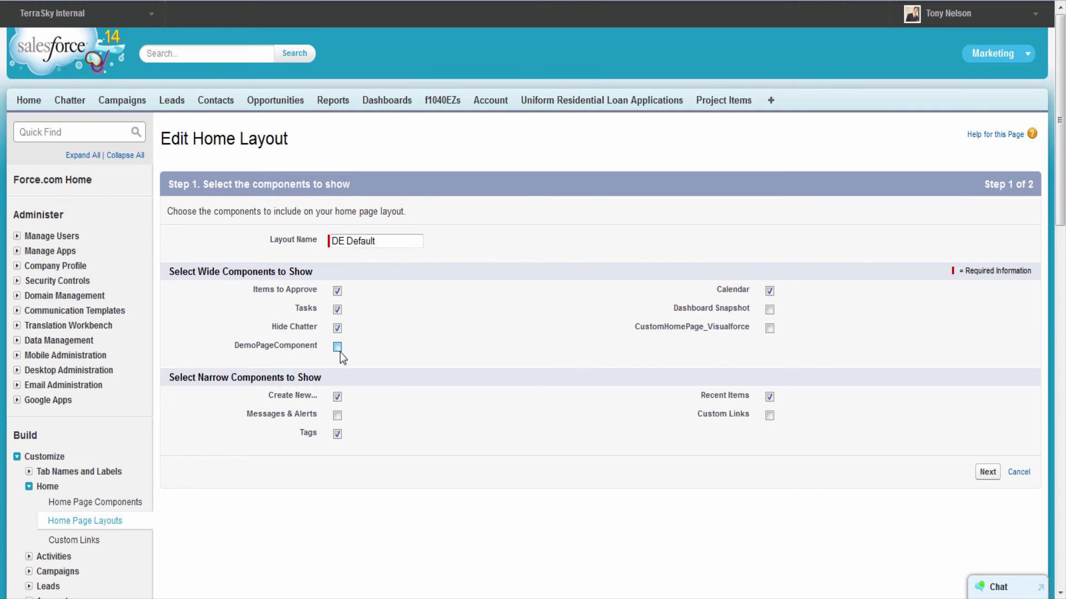
Move DemoPageComponent up four places to the top of the Wide (Right) Column and save the layout.
click(987, 473)
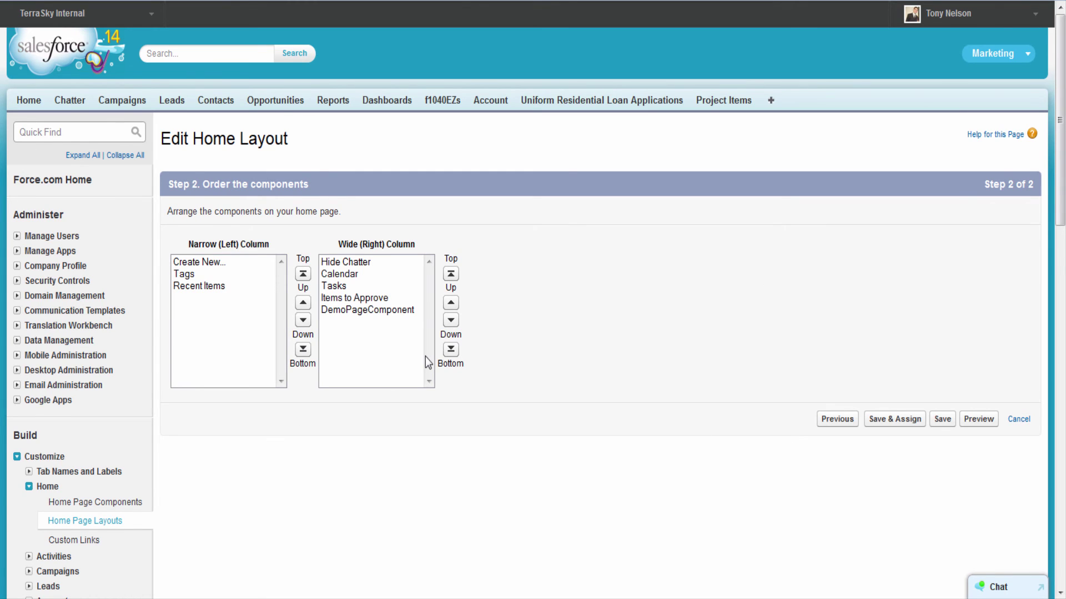
click(398, 309)
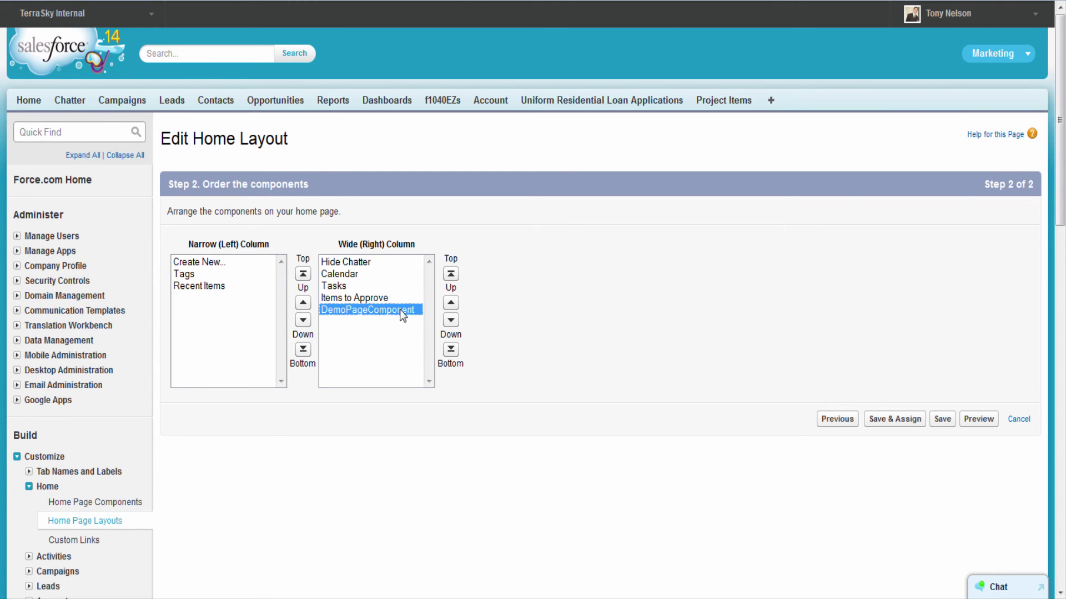
click(450, 302)
click(451, 302)
click(450, 302)
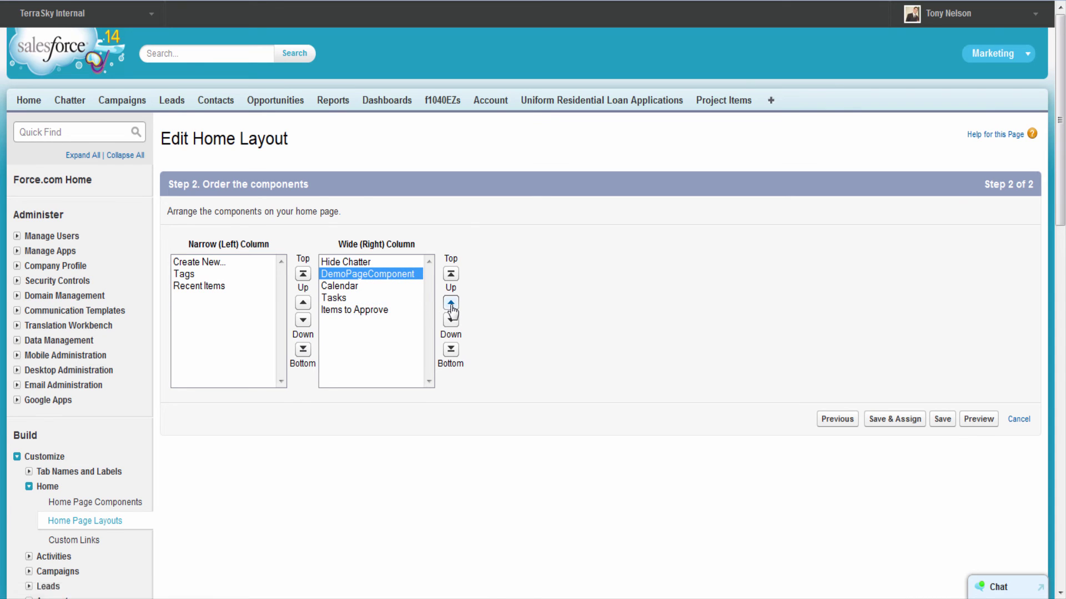
click(450, 302)
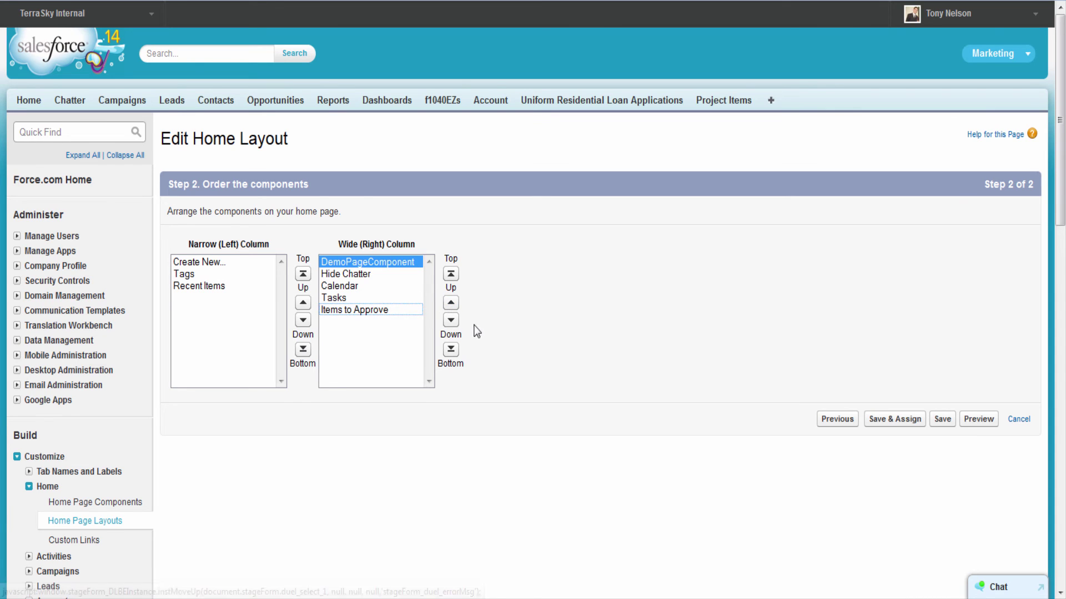
click(942, 420)
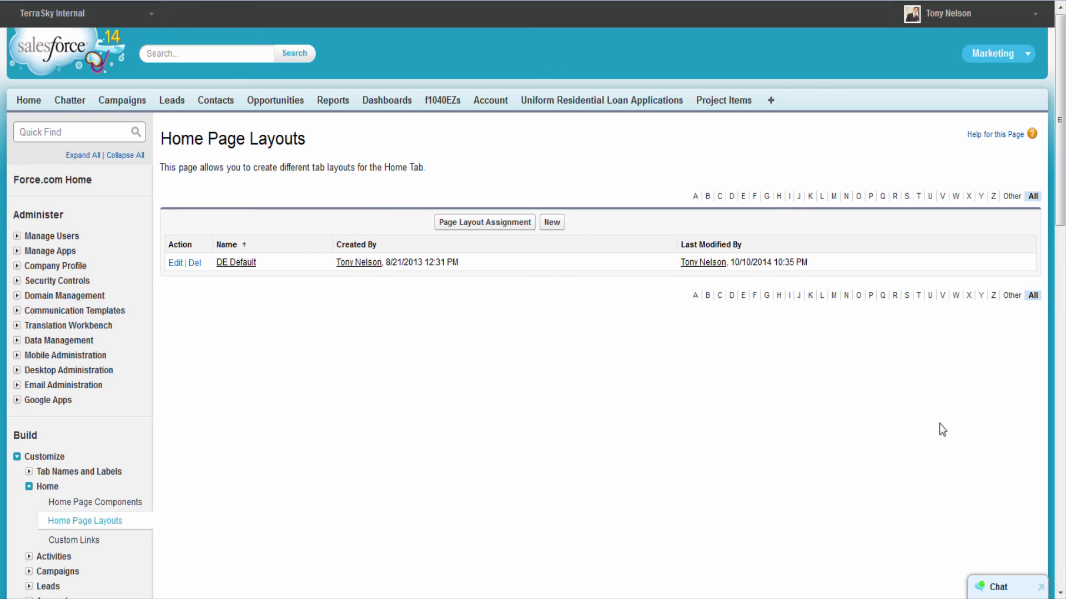
Return to the Salesforce Home tab to view the new DemoPage slideshow.
click(31, 101)
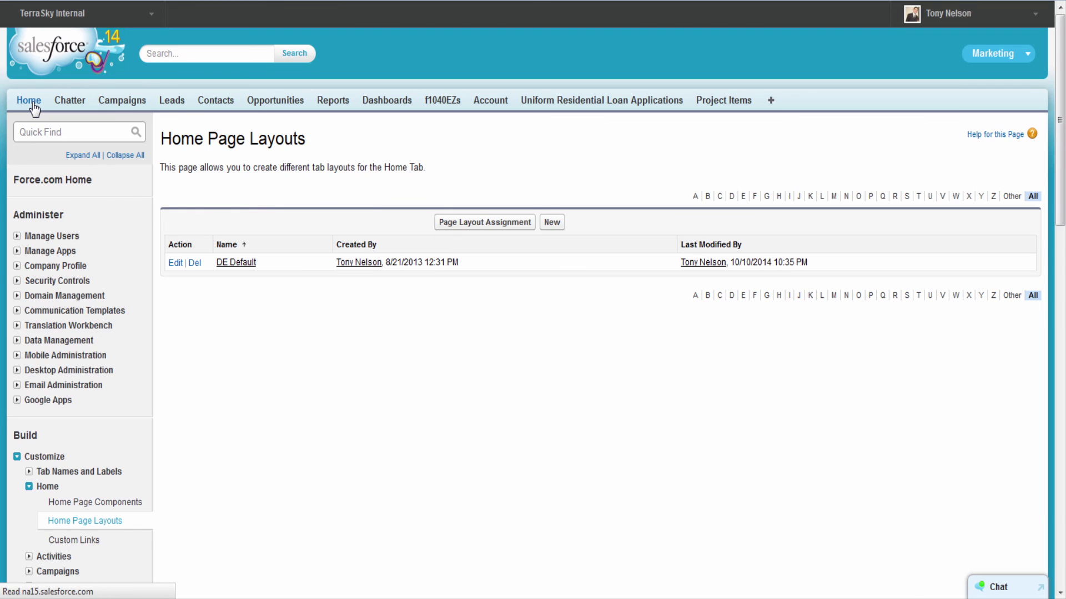